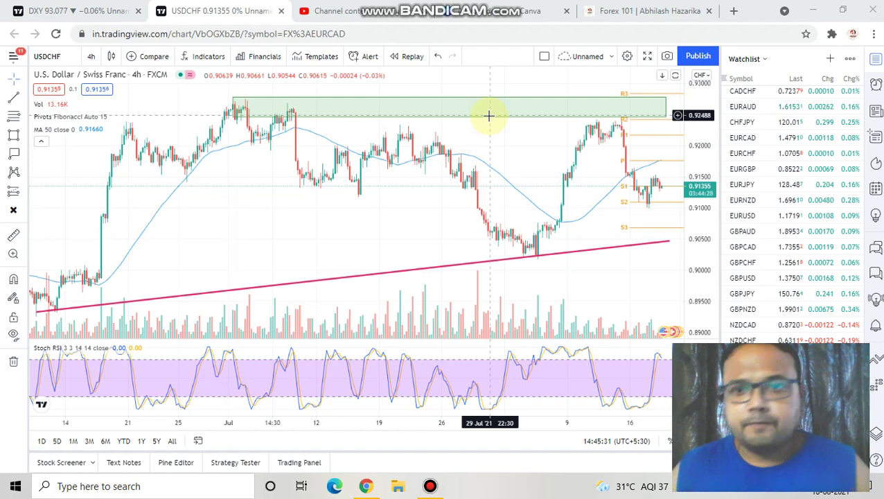
# Step: Zoom in on the USDCHF chart and pan back to show earlier candles
pyautogui.scroll(3, 527, 135)
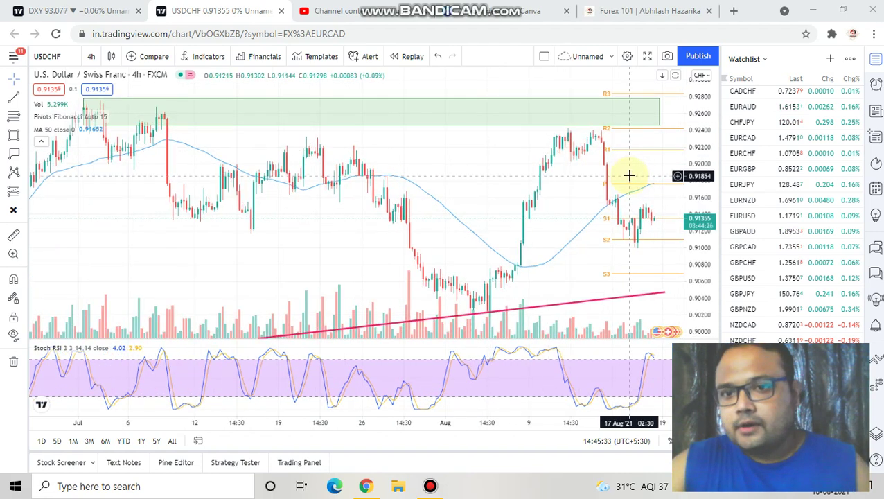
pyautogui.scroll(2, 603, 163)
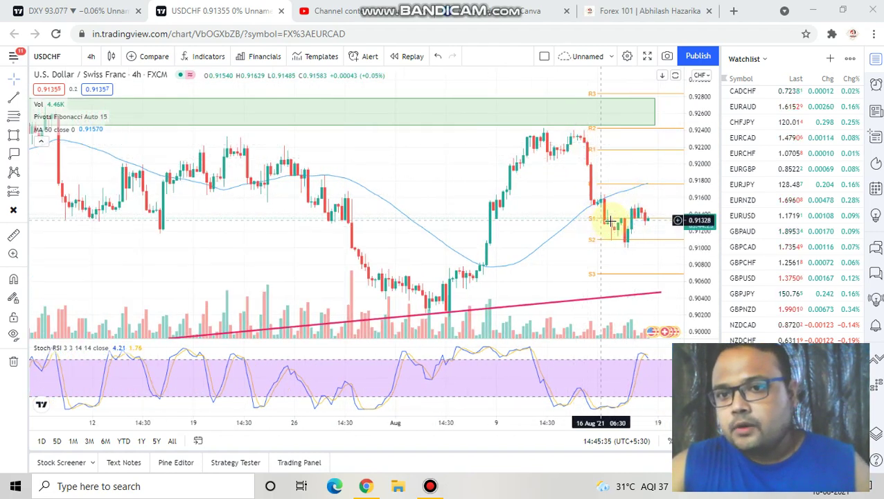
pyautogui.scroll(1, 612, 221)
pyautogui.scroll(3, 612, 221)
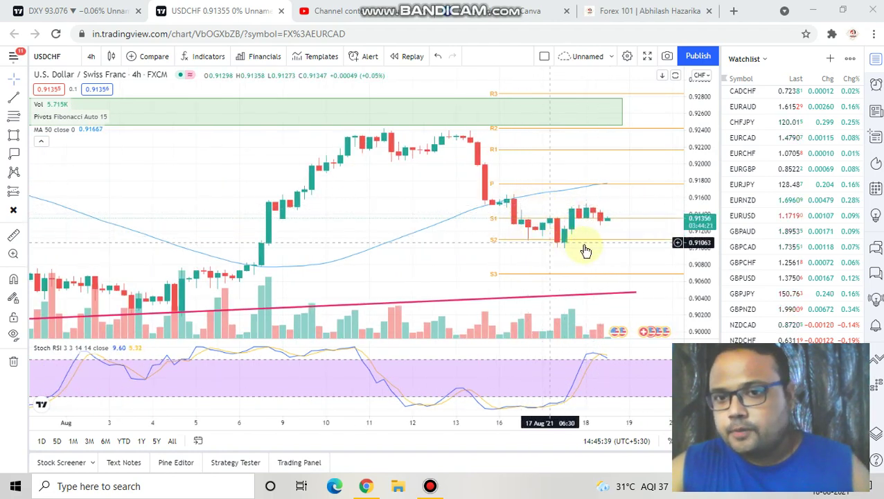
pyautogui.click(528, 210)
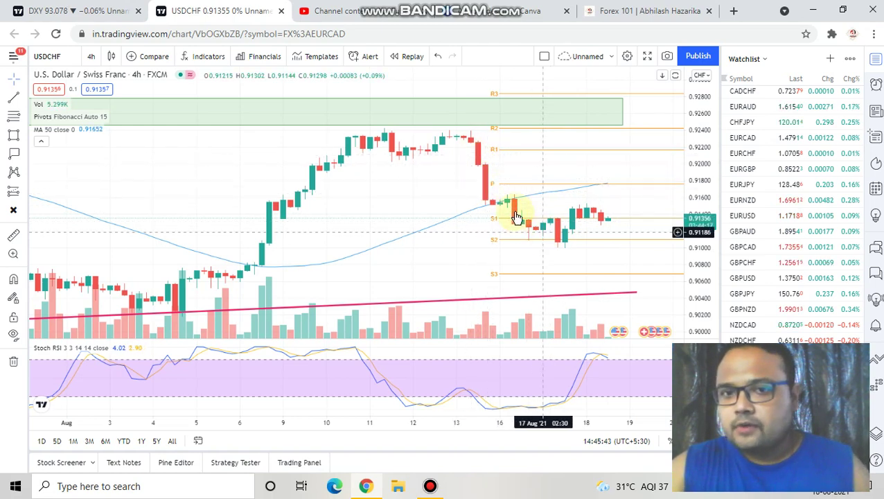
pyautogui.moveTo(519, 203); pyautogui.dragTo(566, 203)
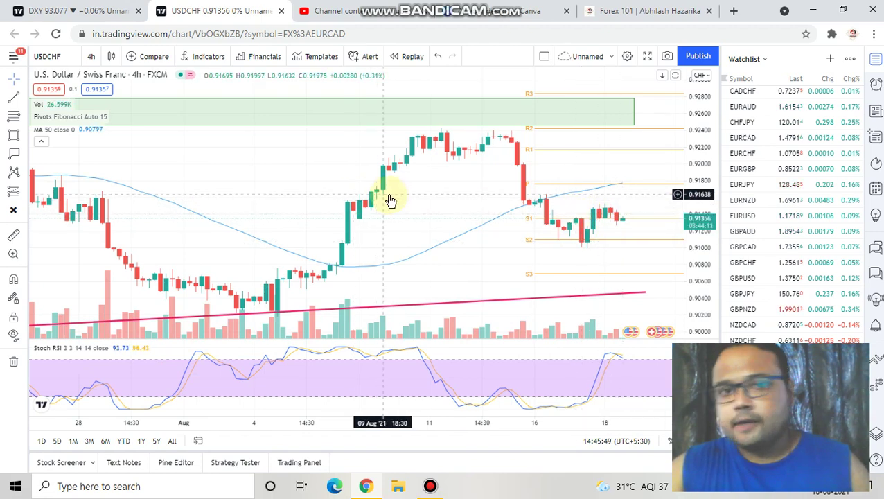
# Step: Readjust the zoom and switch the chart to EURUSD from the watchlist
pyautogui.scroll(-6, 388, 193)
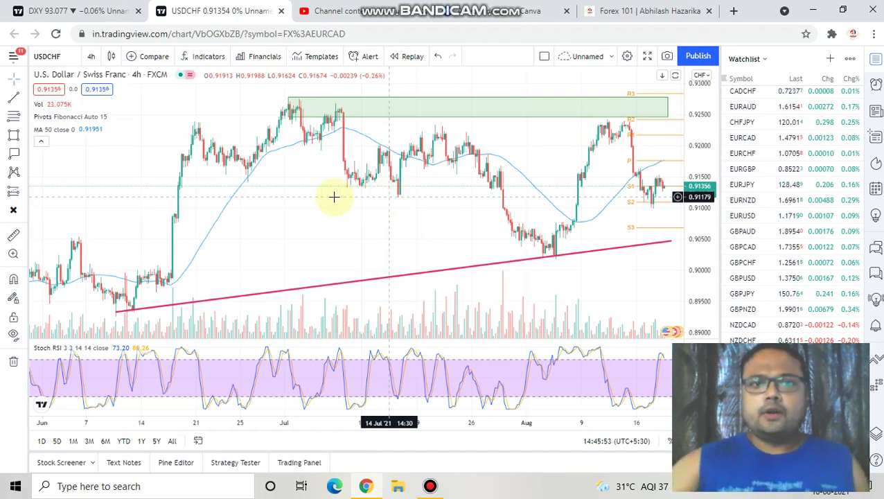
pyautogui.scroll(-2, 350, 196)
pyautogui.scroll(2, 349, 196)
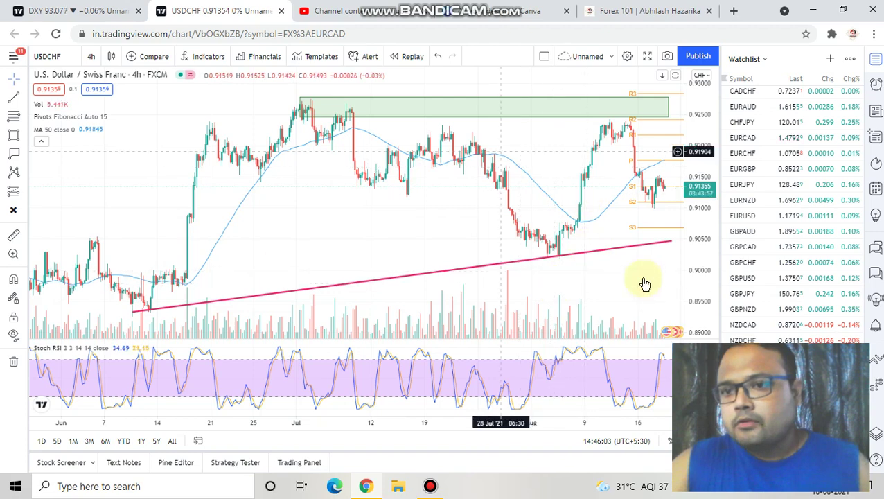
pyautogui.click(742, 216)
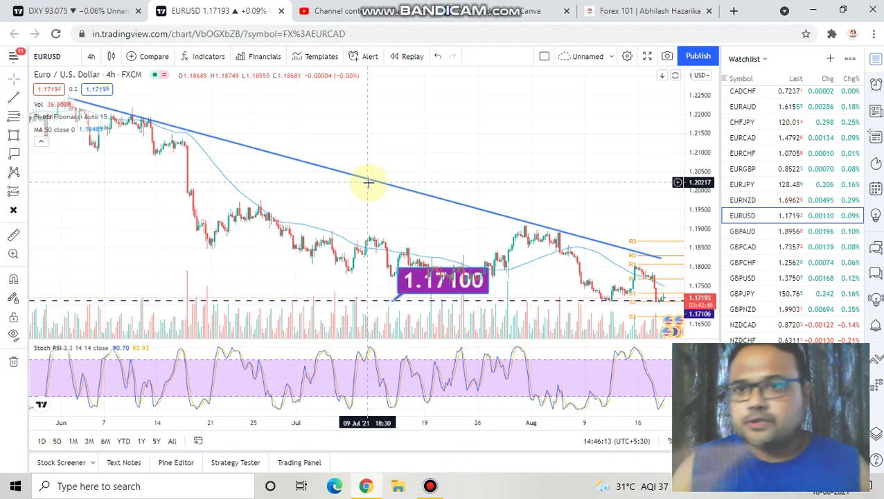
# Step: Load USDCHF through Symbol Search and zoom in on the recent August candles
pyautogui.click(49, 58)
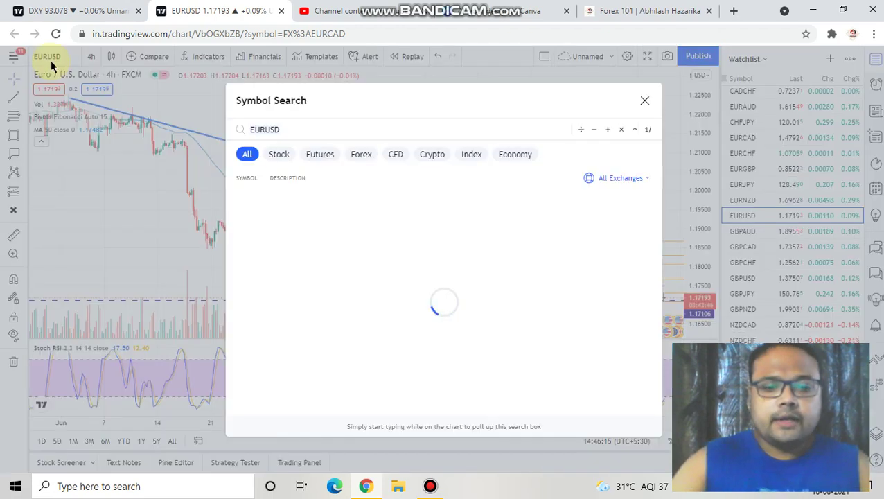
pyautogui.write('USDCHF')
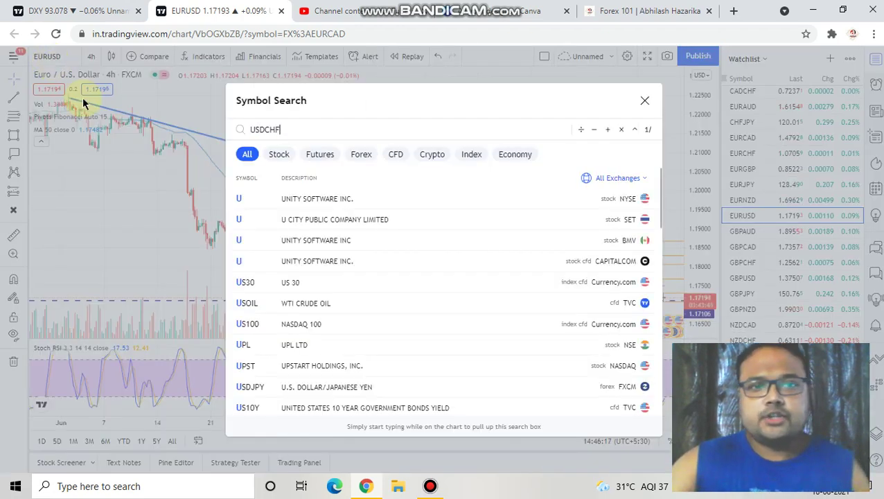
pyautogui.click(320, 199)
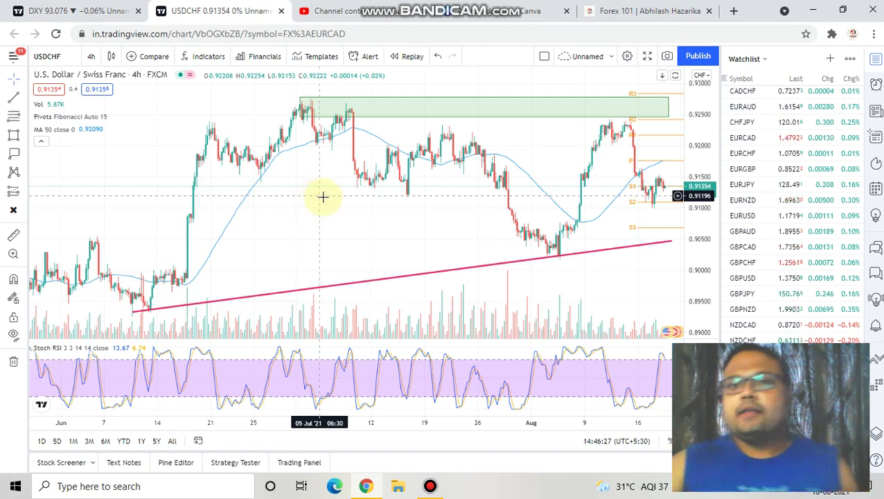
pyautogui.scroll(2, 498, 190)
pyautogui.scroll(2, 497, 191)
pyautogui.moveTo(509, 7)
pyautogui.click(560, 8)
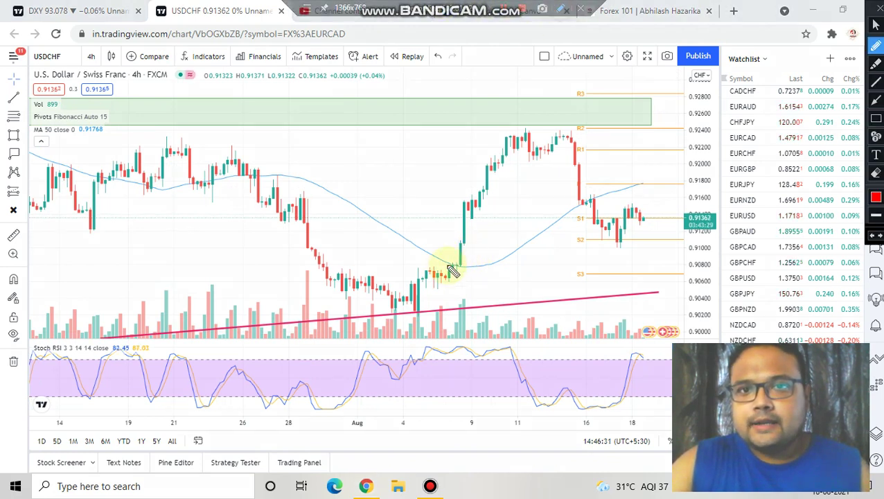
pyautogui.moveTo(434, 295)
pyautogui.mouseDown()
pyautogui.moveTo(498, 193)
pyautogui.moveTo(506, 220)
pyautogui.mouseUp()
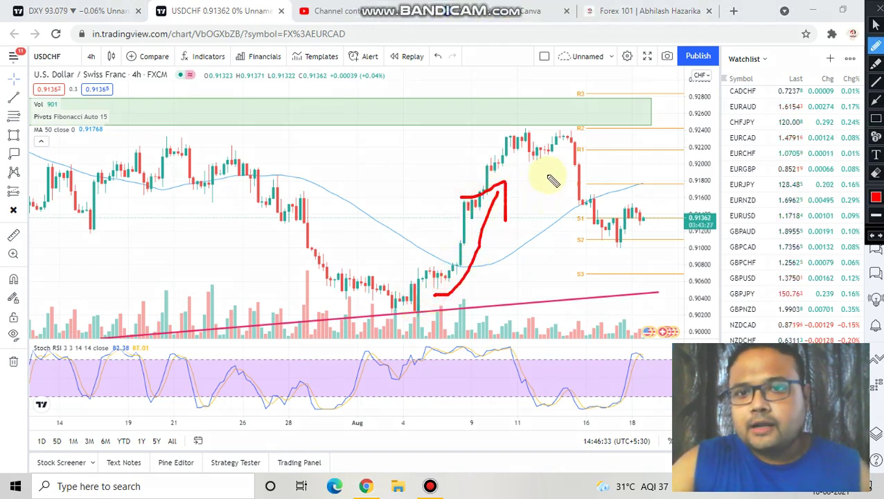
pyautogui.moveTo(550, 158)
pyautogui.mouseDown()
pyautogui.moveTo(576, 229)
pyautogui.moveTo(585, 208)
pyautogui.mouseUp()
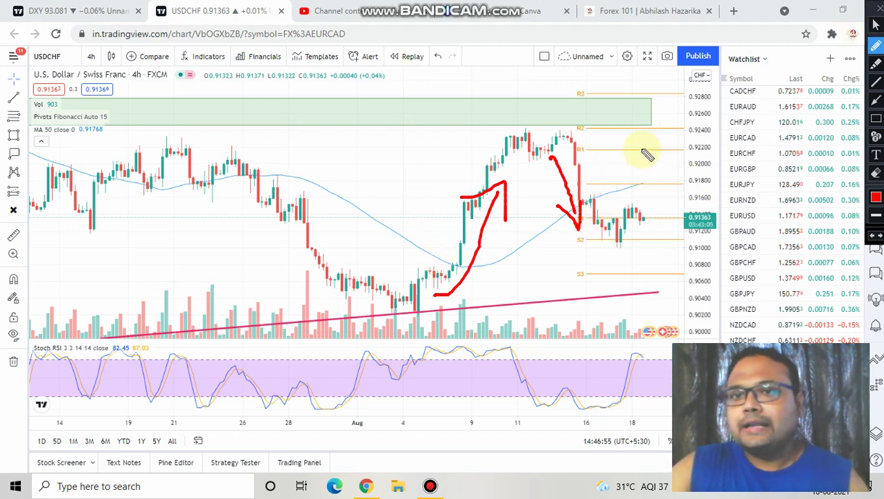
pyautogui.click(876, 24)
pyautogui.scroll(-1, 461, 135)
pyautogui.scroll(-3, 462, 136)
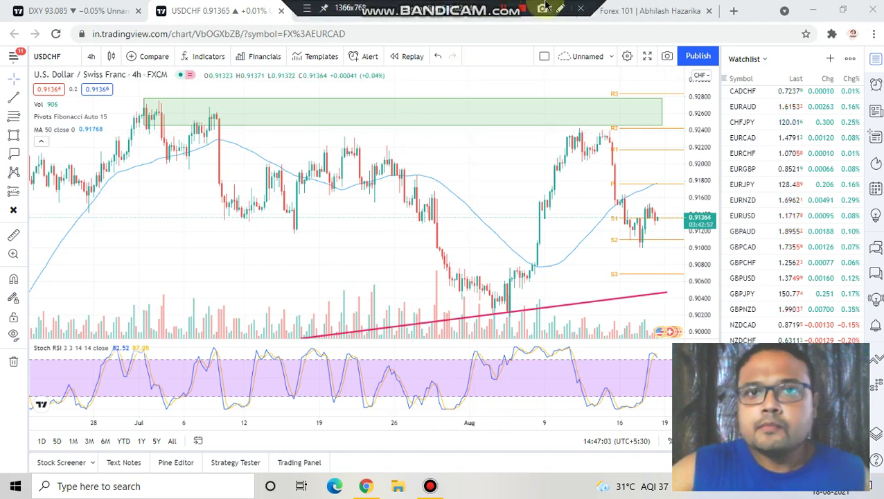
pyautogui.click(560, 9)
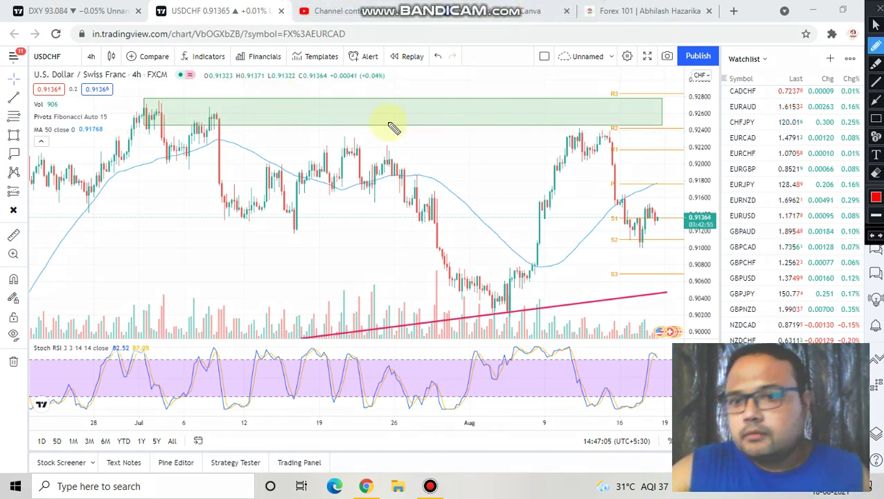
pyautogui.moveTo(215, 101)
pyautogui.mouseDown()
pyautogui.moveTo(247, 123)
pyautogui.moveTo(385, 127)
pyautogui.mouseUp()
pyautogui.moveTo(414, 101)
pyautogui.mouseDown()
pyautogui.moveTo(459, 124)
pyautogui.moveTo(513, 121)
pyautogui.mouseUp()
pyautogui.moveTo(521, 109); pyautogui.dragTo(572, 119)
pyautogui.moveTo(590, 116); pyautogui.dragTo(617, 114)
pyautogui.moveTo(443, 176)
pyautogui.mouseDown()
pyautogui.moveTo(437, 146)
pyautogui.moveTo(475, 181)
pyautogui.moveTo(505, 181)
pyautogui.moveTo(537, 142)
pyautogui.moveTo(552, 154)
pyautogui.mouseUp()
pyautogui.moveTo(441, 195); pyautogui.dragTo(484, 198)
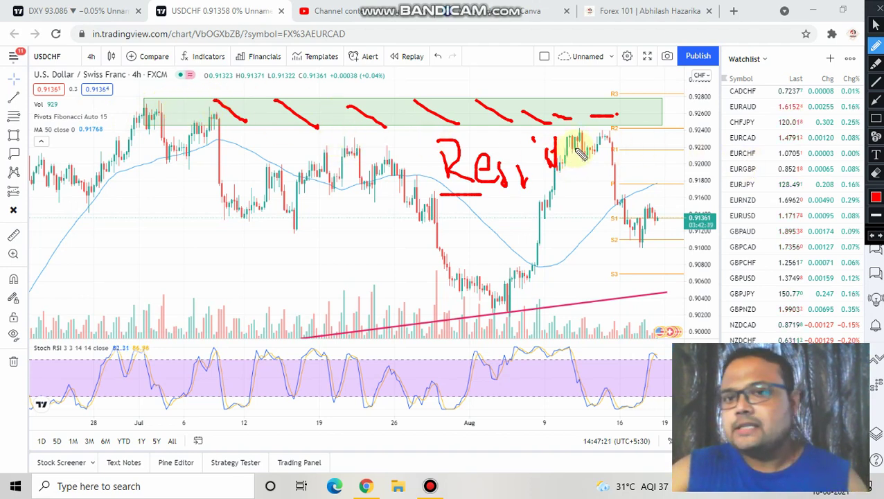
pyautogui.moveTo(670, 142)
pyautogui.mouseDown()
pyautogui.moveTo(679, 151)
pyautogui.moveTo(779, 123)
pyautogui.moveTo(786, 132)
pyautogui.moveTo(809, 127)
pyautogui.mouseUp()
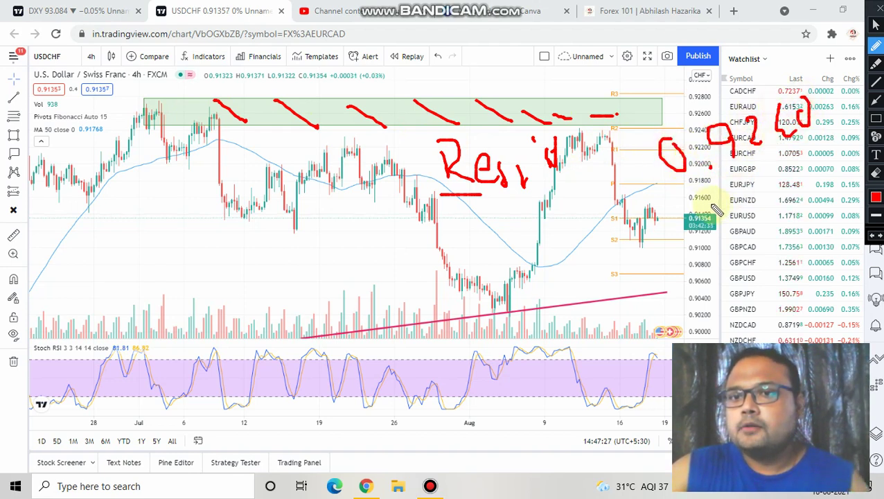
pyautogui.moveTo(714, 202)
pyautogui.mouseDown()
pyautogui.moveTo(754, 216)
pyautogui.moveTo(777, 188)
pyautogui.moveTo(800, 212)
pyautogui.moveTo(835, 176)
pyautogui.mouseUp()
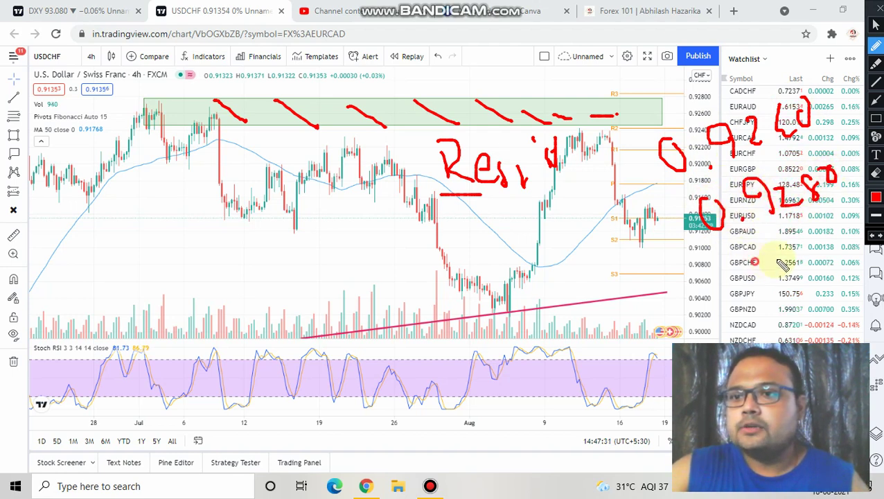
pyautogui.moveTo(752, 262); pyautogui.dragTo(839, 124)
pyautogui.moveTo(821, 90)
pyautogui.mouseDown()
pyautogui.moveTo(623, 90)
pyautogui.moveTo(626, 200)
pyautogui.moveTo(752, 263)
pyautogui.mouseUp()
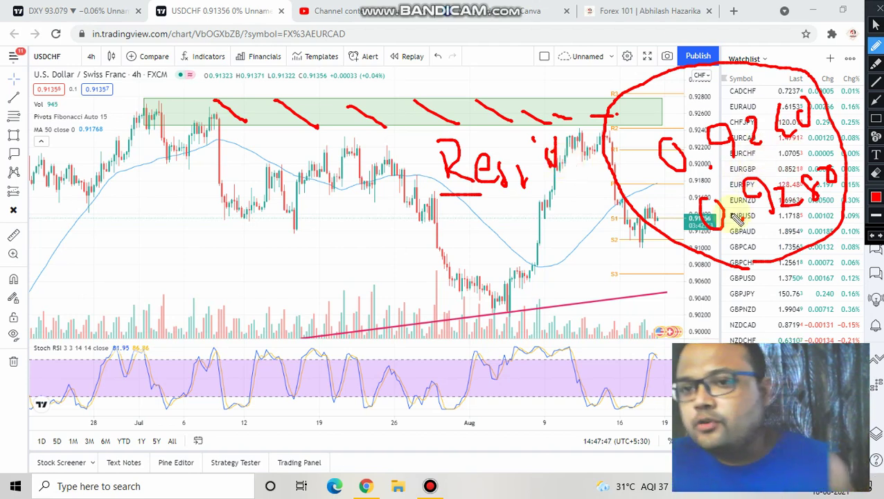
pyautogui.click(874, 24)
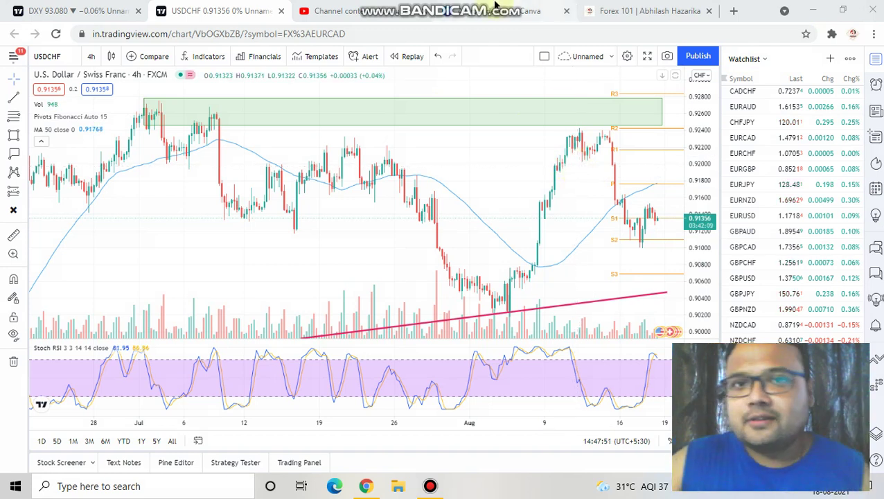
pyautogui.moveTo(500, 6)
pyautogui.click(560, 10)
pyautogui.moveTo(650, 208)
pyautogui.mouseDown()
pyautogui.moveTo(653, 215)
pyautogui.moveTo(667, 206)
pyautogui.moveTo(667, 165)
pyautogui.mouseUp()
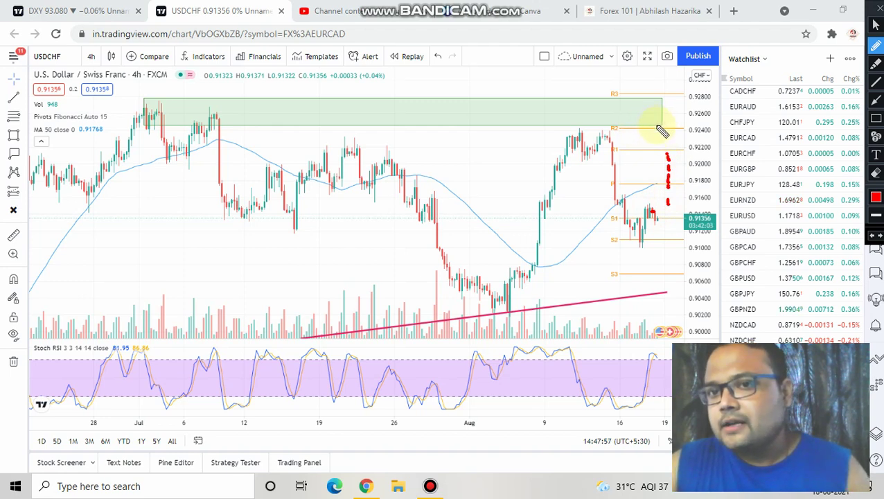
pyautogui.moveTo(656, 126)
pyautogui.mouseDown()
pyautogui.moveTo(684, 153)
pyautogui.moveTo(687, 140)
pyautogui.mouseUp()
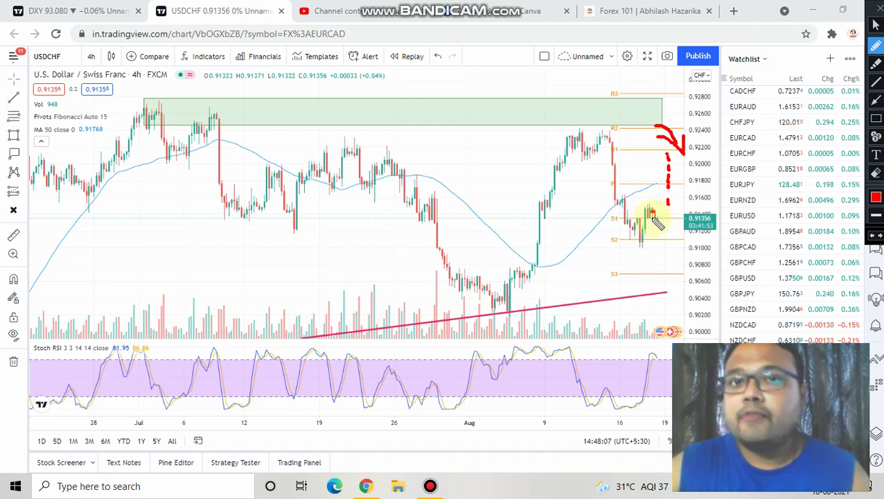
pyautogui.moveTo(636, 105)
pyautogui.mouseDown()
pyautogui.moveTo(654, 128)
pyautogui.moveTo(634, 129)
pyautogui.mouseUp()
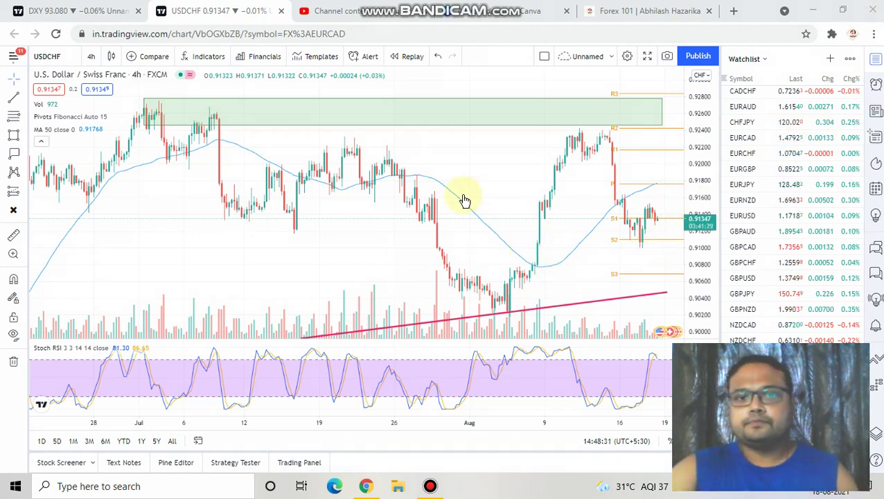
# Step: Hand-write the price 0.9050 in red at the lower right and circle it
pyautogui.scroll(-2, 462, 196)
pyautogui.scroll(-3, 144, 270)
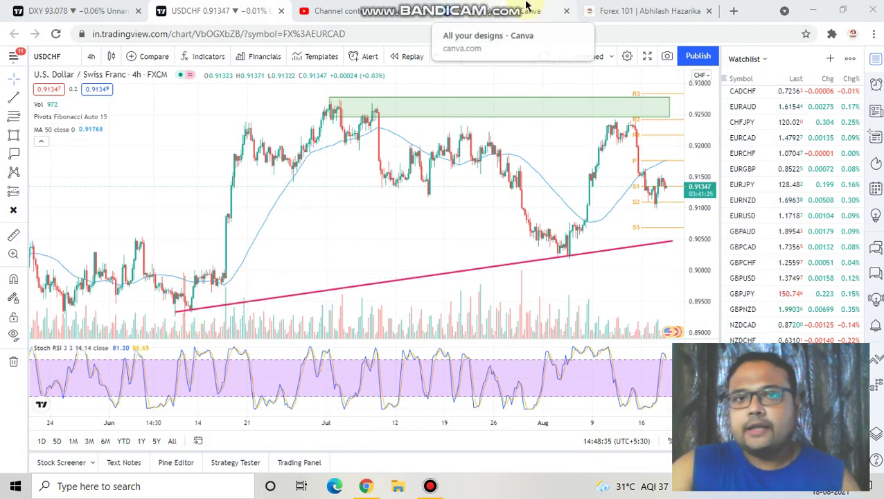
pyautogui.click(560, 8)
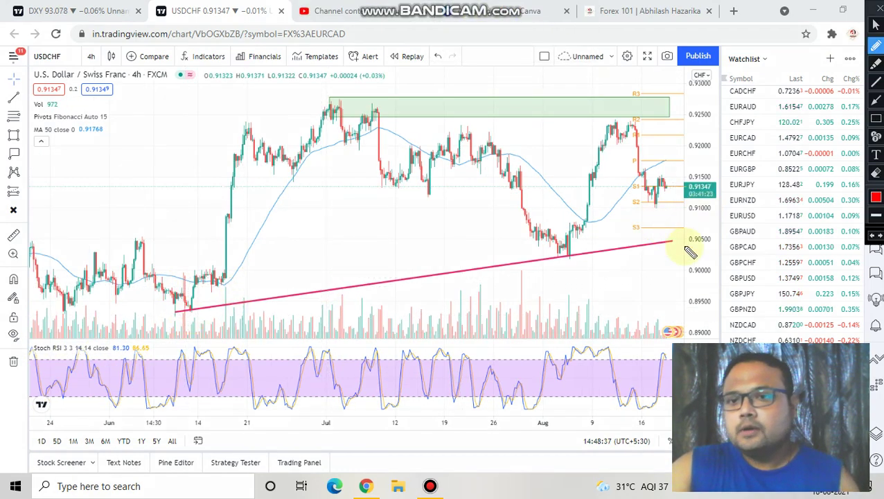
pyautogui.moveTo(660, 270)
pyautogui.mouseDown()
pyautogui.moveTo(657, 292)
pyautogui.moveTo(658, 274)
pyautogui.mouseUp()
pyautogui.click(687, 290)
pyautogui.moveTo(713, 269)
pyautogui.mouseDown()
pyautogui.moveTo(767, 244)
pyautogui.moveTo(762, 284)
pyautogui.moveTo(809, 263)
pyautogui.moveTo(796, 268)
pyautogui.mouseUp()
pyautogui.moveTo(759, 320)
pyautogui.mouseDown()
pyautogui.moveTo(786, 310)
pyautogui.moveTo(800, 216)
pyautogui.moveTo(646, 252)
pyautogui.moveTo(677, 319)
pyautogui.moveTo(732, 327)
pyautogui.mouseUp()
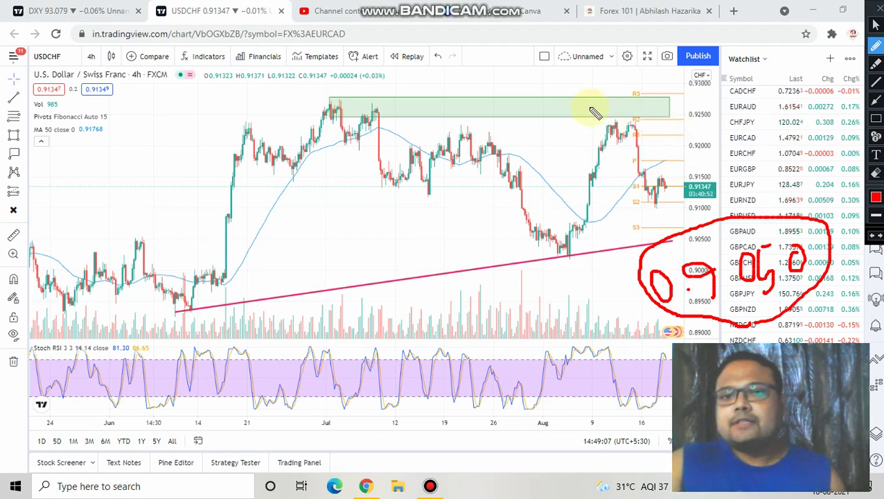
# Step: Mark red Xs at the green zone's edge and near the rising trendline, then clear them
pyautogui.moveTo(575, 102)
pyautogui.mouseDown()
pyautogui.moveTo(600, 110)
pyautogui.moveTo(581, 125)
pyautogui.mouseUp()
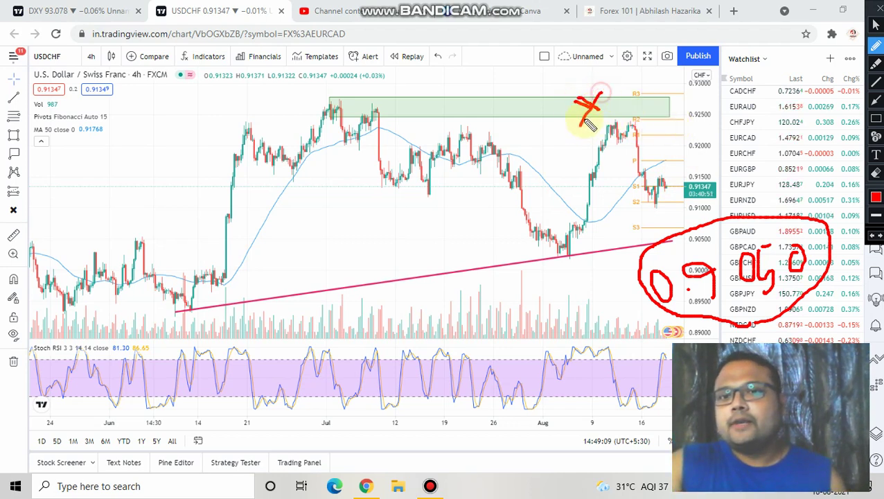
pyautogui.moveTo(594, 234)
pyautogui.mouseDown()
pyautogui.moveTo(617, 276)
pyautogui.moveTo(593, 277)
pyautogui.mouseUp()
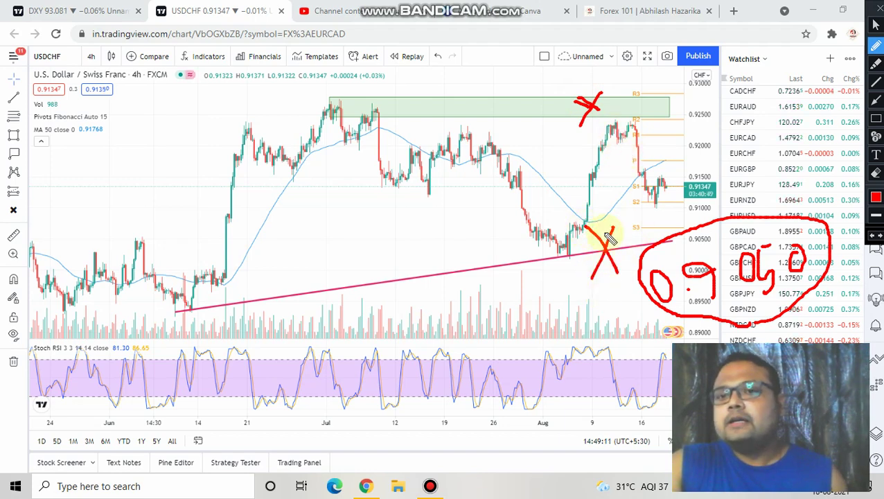
pyautogui.click(875, 25)
# Step: Go to the Forex 101 page's Forex Sentiment table
pyautogui.scroll(2, 596, 170)
pyautogui.scroll(4, 595, 167)
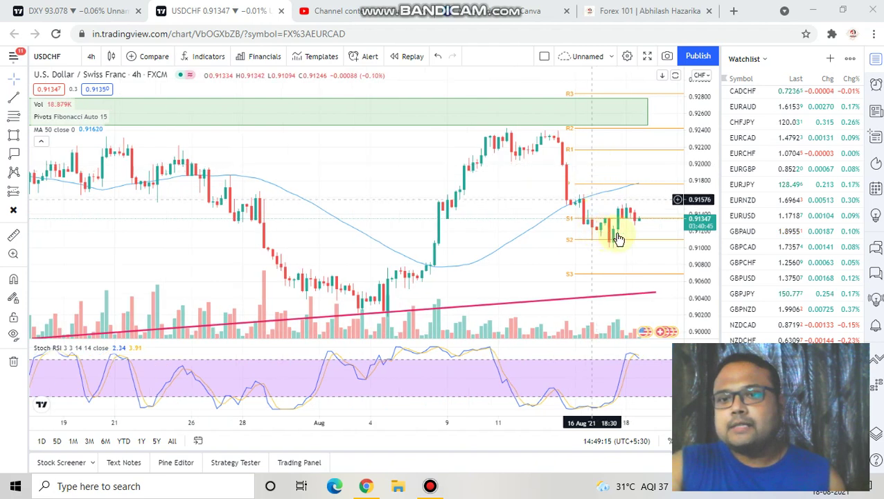
pyautogui.moveTo(537, 4)
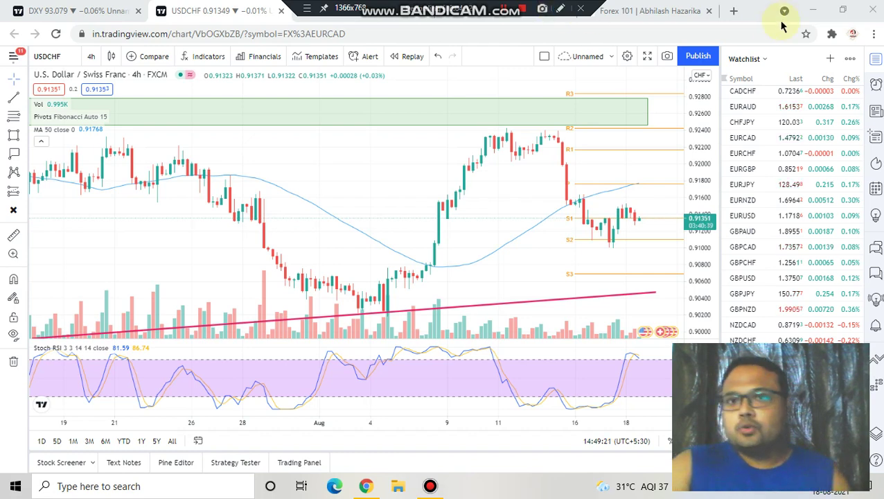
pyautogui.click(611, 10)
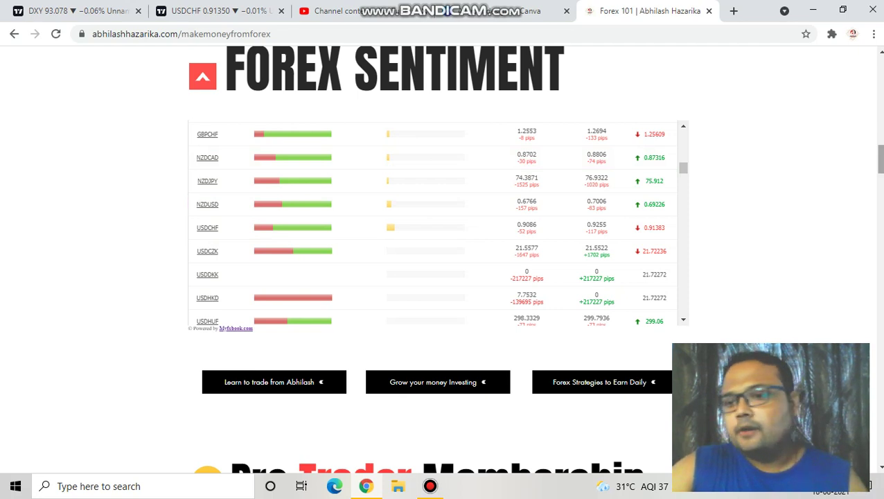
# Step: Find the USDCHF row showing 24% short and 75% long sentiment
pyautogui.scroll(15, 148, 65)
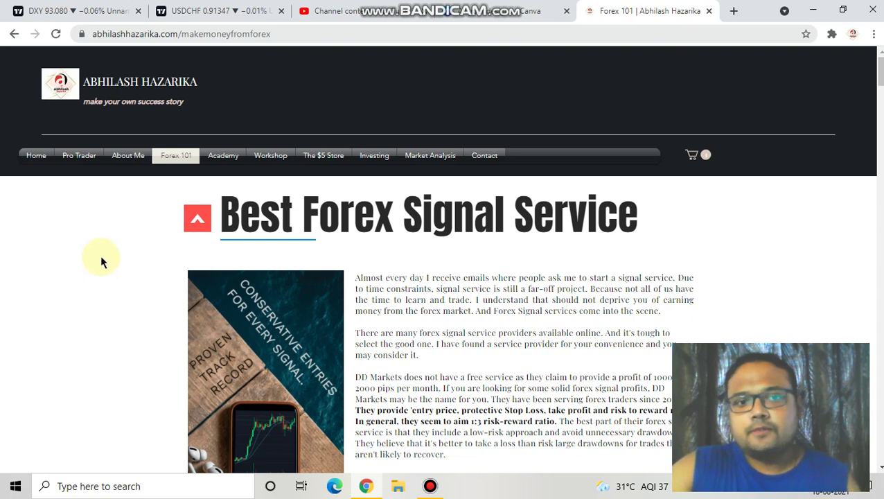
pyautogui.scroll(-15, 108, 254)
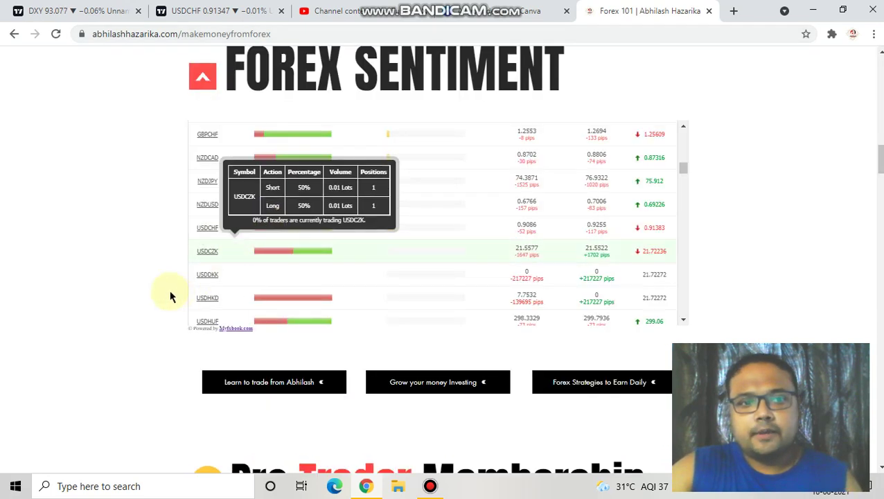
pyautogui.moveTo(282, 236)
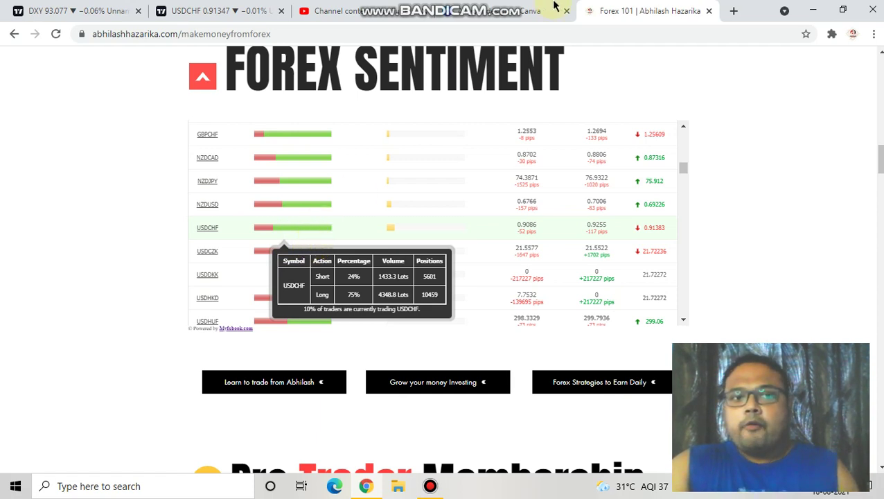
# Step: Mark up the sentiment table in red, clear the marks, and return to the USDCHF chart
pyautogui.moveTo(475, 132)
pyautogui.mouseDown()
pyautogui.moveTo(468, 165)
pyautogui.moveTo(517, 108)
pyautogui.moveTo(481, 98)
pyautogui.moveTo(572, 174)
pyautogui.mouseUp()
pyautogui.moveTo(570, 117); pyautogui.dragTo(573, 174)
pyautogui.click(875, 24)
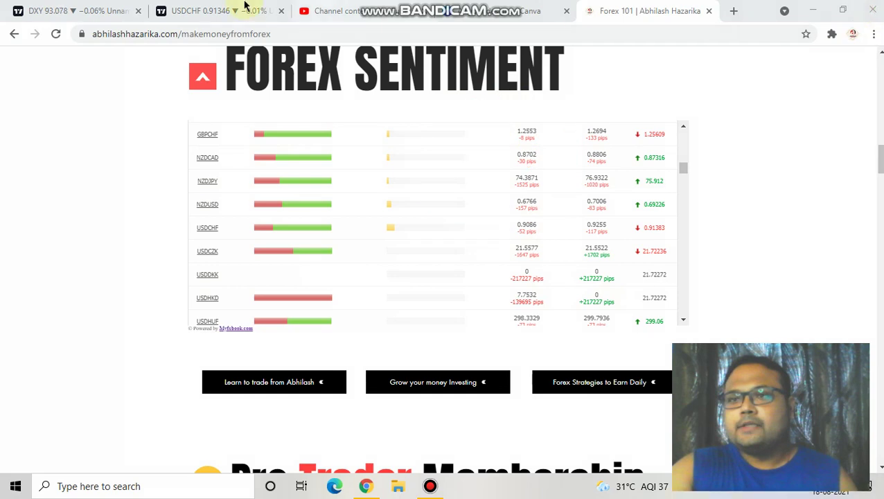
pyautogui.click(238, 8)
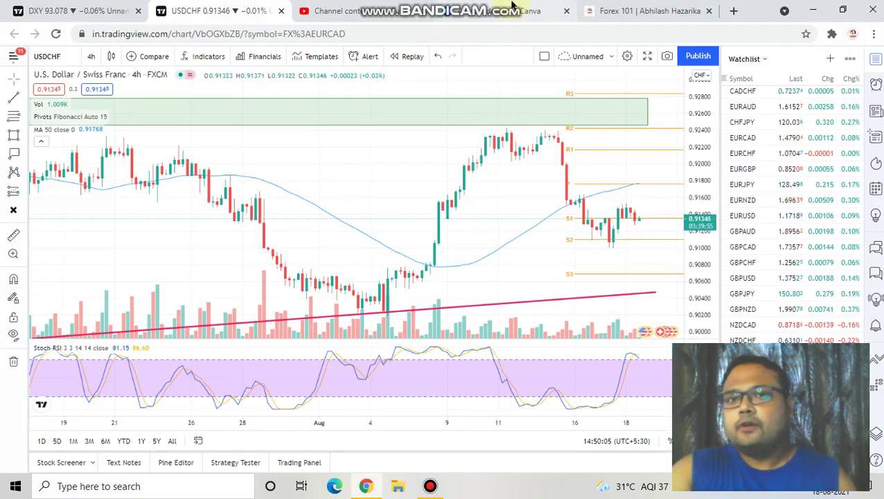
# Step: Ring the recent drop and consolidation in red with a pointing arrow, then clear the drawings
pyautogui.click(561, 8)
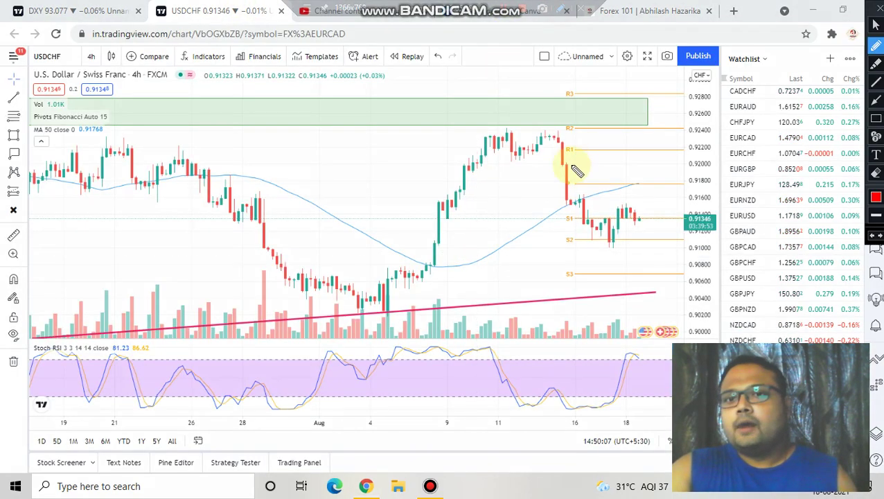
pyautogui.moveTo(570, 144)
pyautogui.mouseDown()
pyautogui.moveTo(576, 227)
pyautogui.moveTo(613, 257)
pyautogui.moveTo(655, 209)
pyautogui.moveTo(590, 137)
pyautogui.mouseUp()
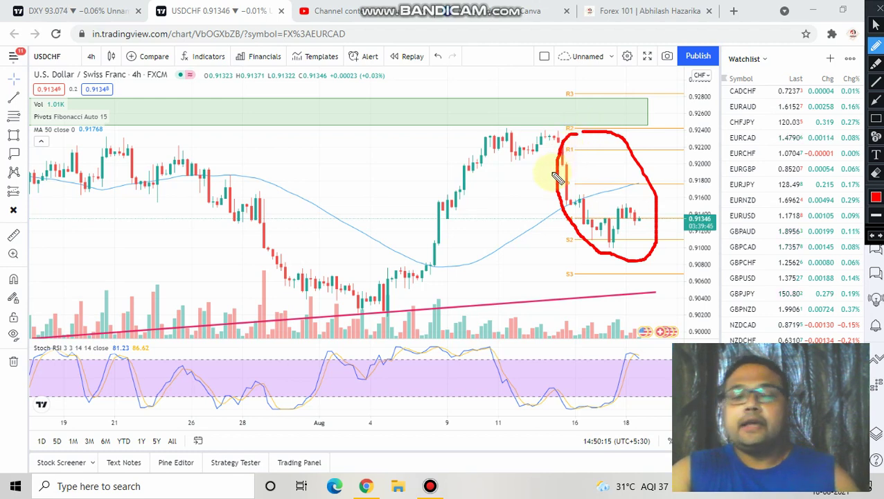
pyautogui.moveTo(597, 188)
pyautogui.mouseDown()
pyautogui.moveTo(654, 172)
pyautogui.moveTo(611, 152)
pyautogui.mouseUp()
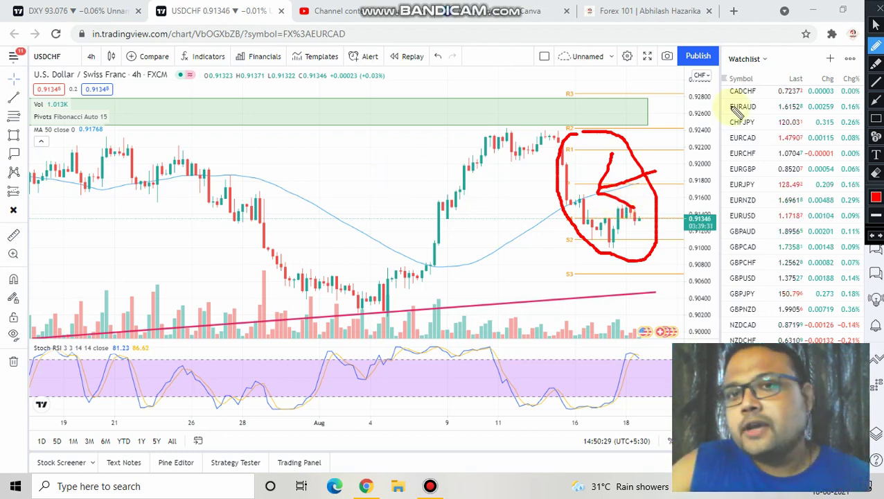
pyautogui.click(875, 25)
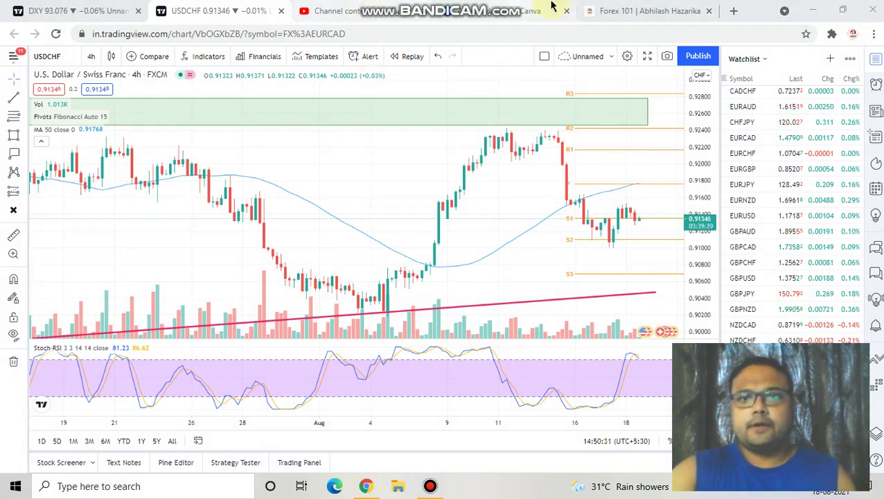
pyautogui.click(648, 11)
# Step: Select the USDCHF volatility row (14.6 1h, 12.6 4h, 51.5 daily), briefly checking the chart
pyautogui.scroll(-20, 127, 294)
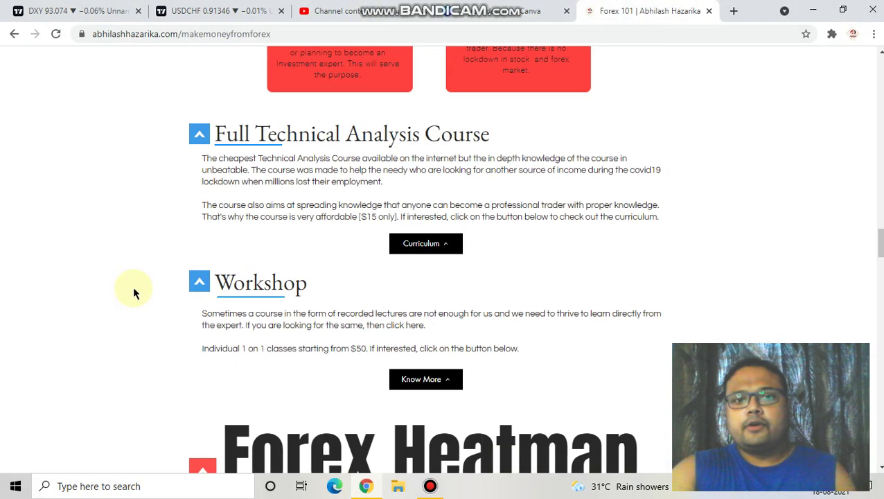
pyautogui.scroll(-8, 134, 285)
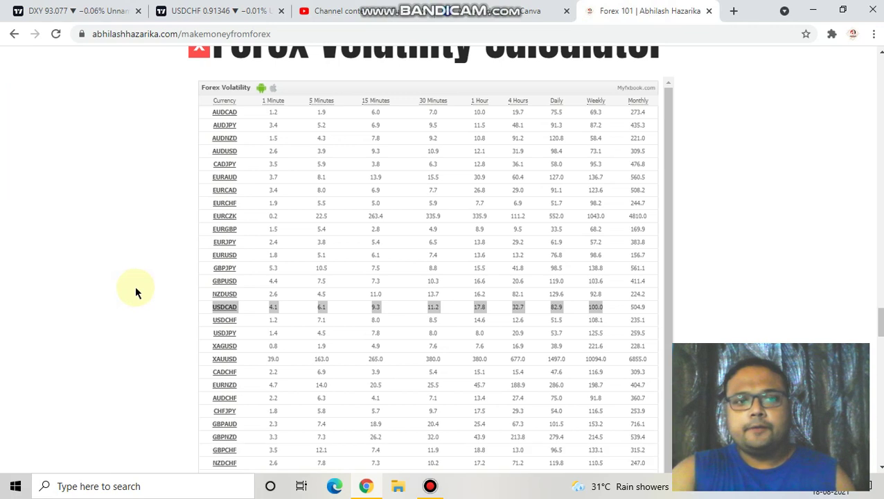
pyautogui.click(191, 317)
pyautogui.moveTo(204, 321); pyautogui.dragTo(552, 321)
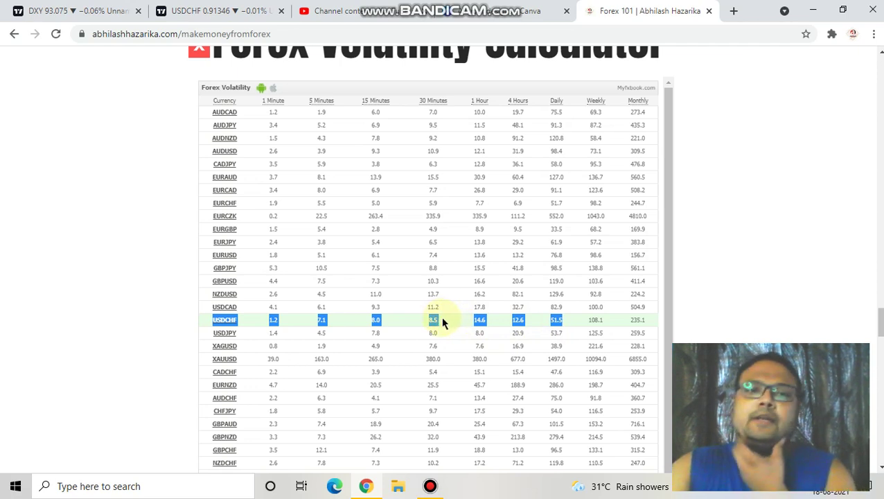
pyautogui.click(184, 9)
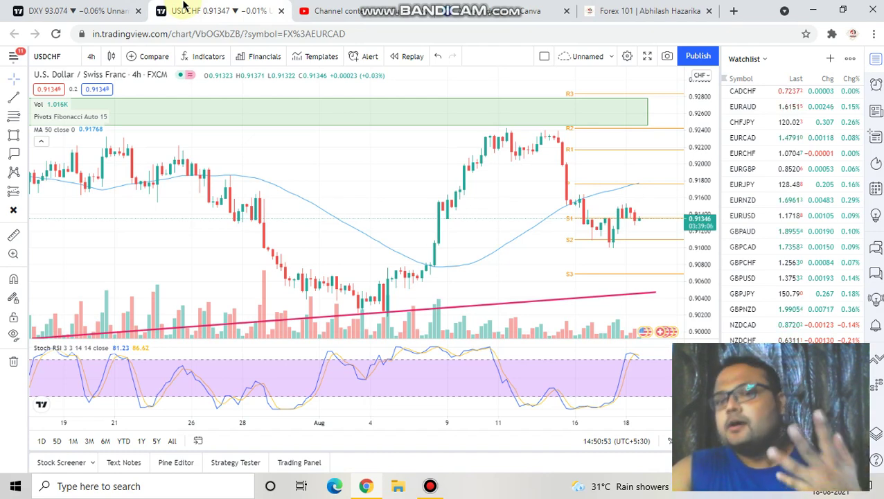
pyautogui.click(610, 10)
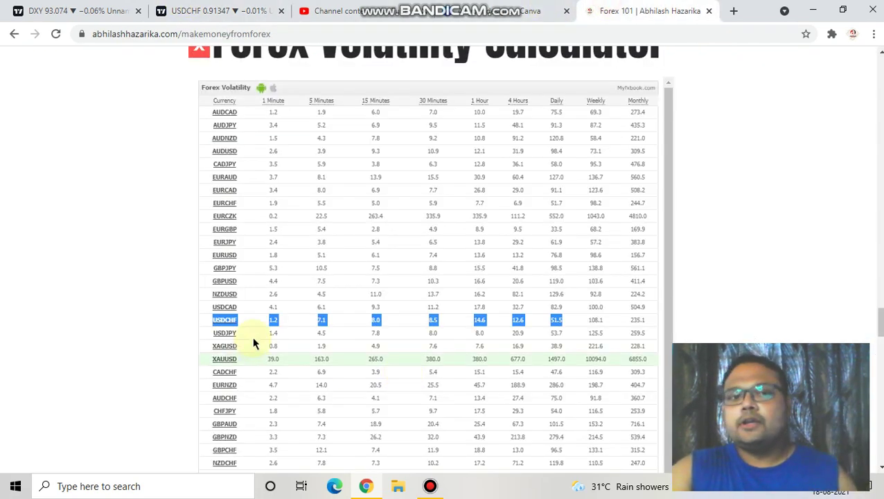
# Step: Highlight the 'Pro Trader Membership' heading ($15/month) on the Forex 101 page
pyautogui.scroll(6, 260, 333)
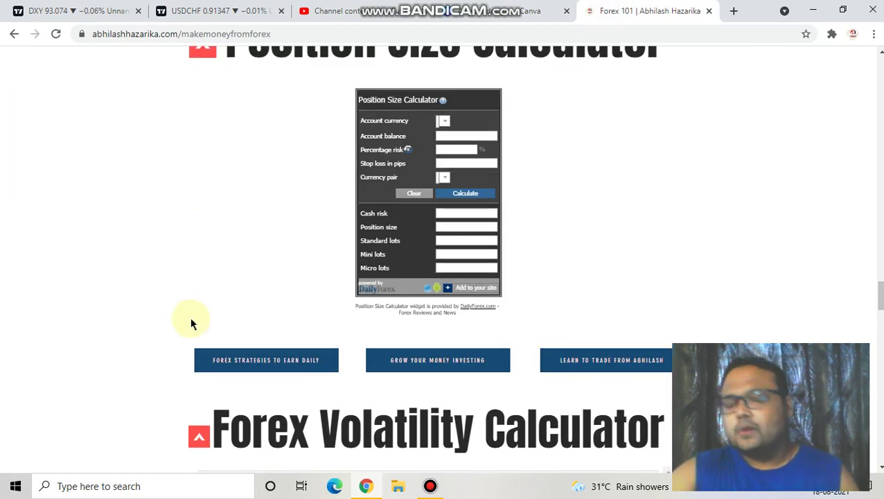
pyautogui.scroll(20, 192, 323)
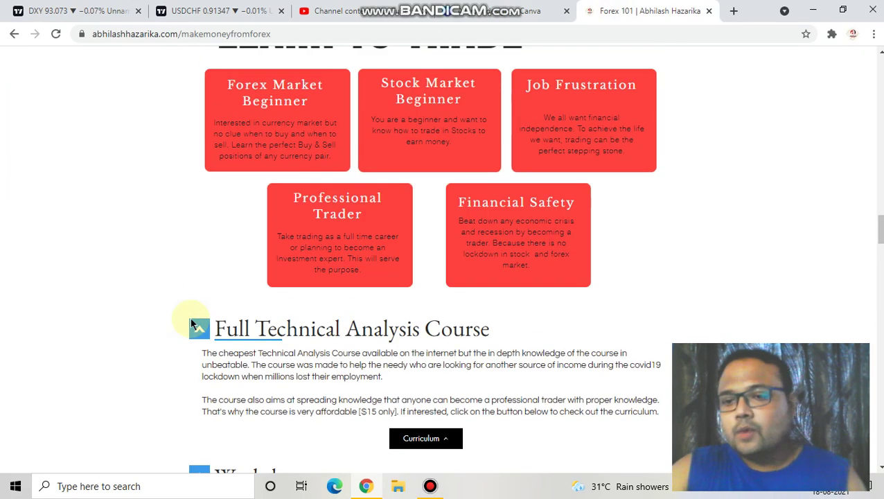
pyautogui.scroll(7, 192, 323)
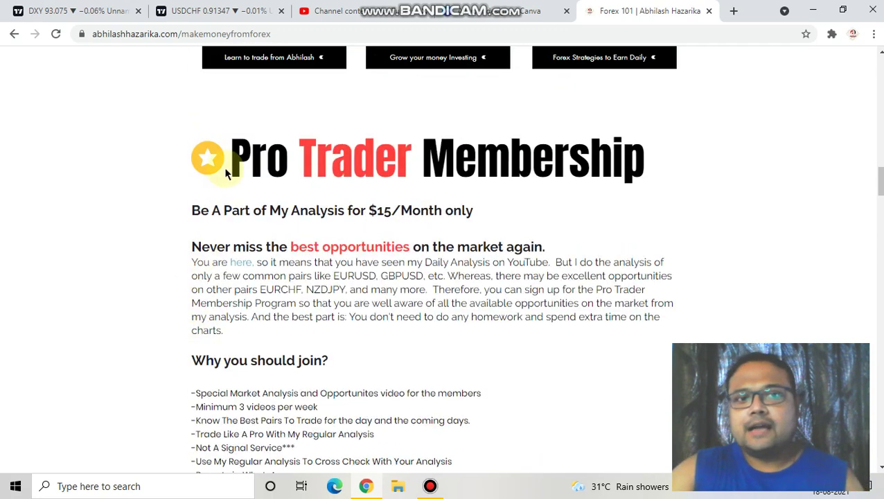
pyautogui.moveTo(233, 155); pyautogui.dragTo(636, 147)
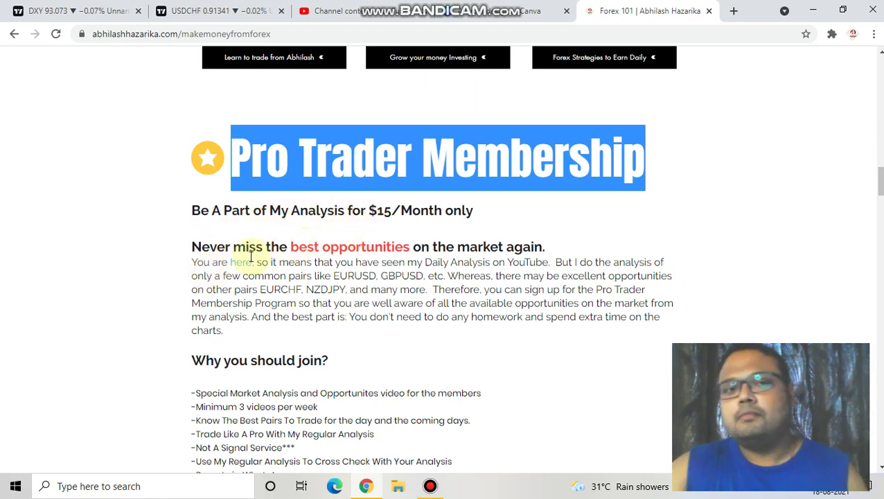
# Step: Return to the USDCHF 4-hour chart and zoom out
pyautogui.scroll(-1, 210, 256)
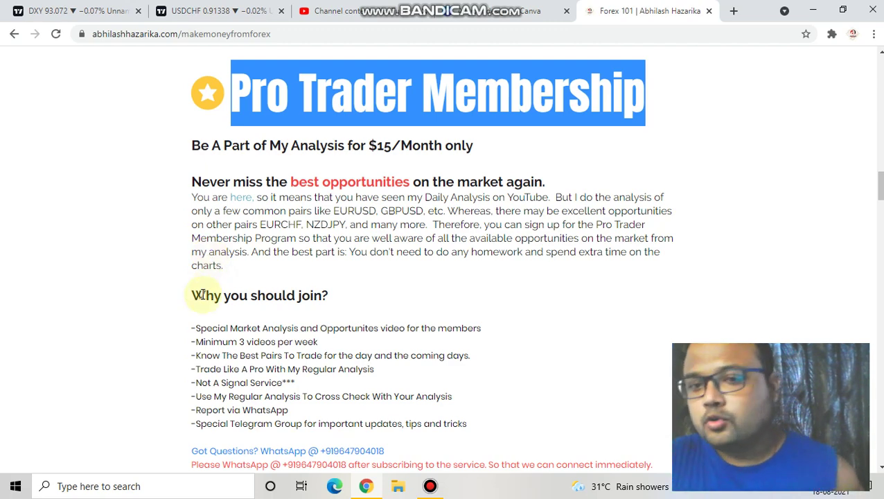
pyautogui.moveTo(881, 204); pyautogui.dragTo(862, 74)
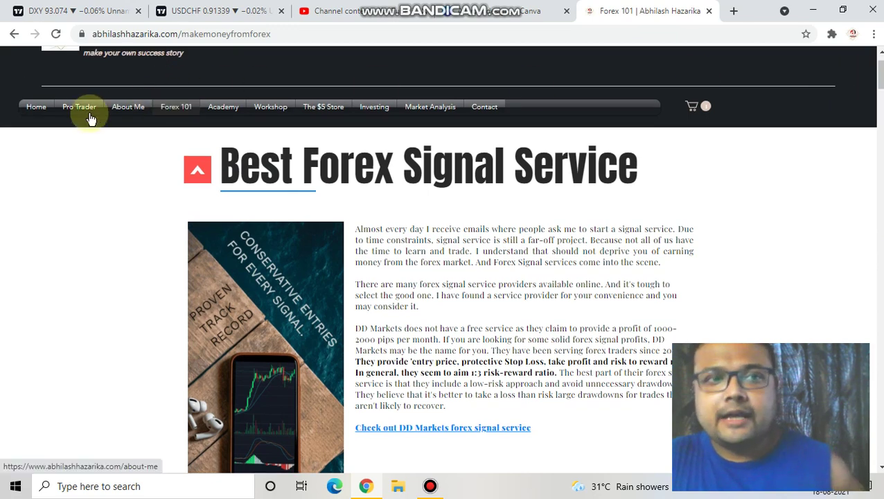
pyautogui.click(205, 9)
pyautogui.scroll(-3, 304, 189)
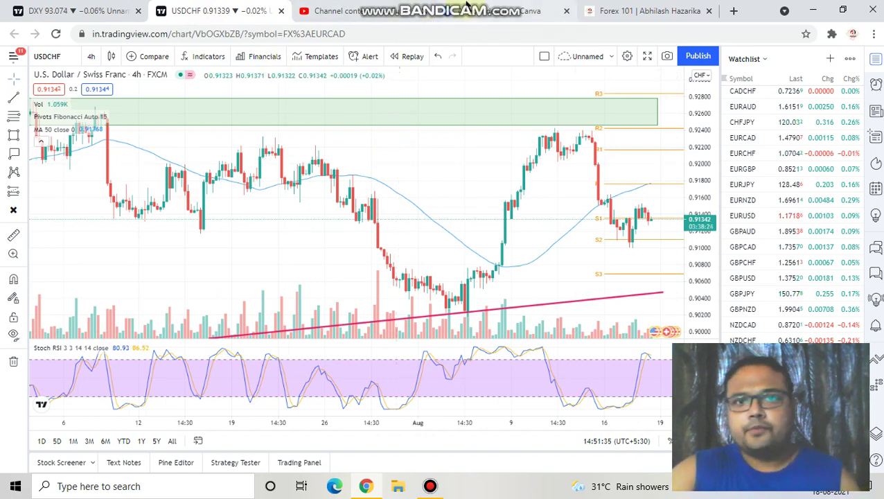
# Step: Draw a red entry circle, a line toward S3, S at S1, SL near R2, and TP on the trendline
pyautogui.click(559, 8)
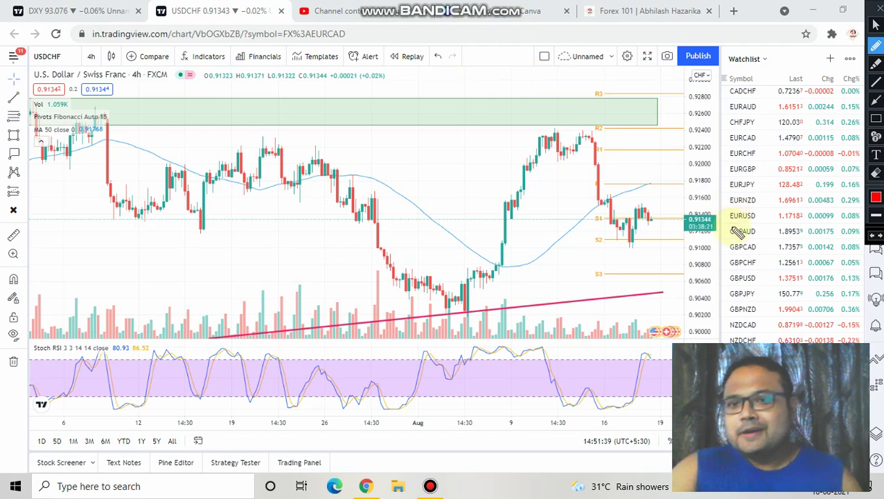
pyautogui.moveTo(672, 210)
pyautogui.mouseDown()
pyautogui.moveTo(679, 220)
pyautogui.moveTo(670, 239)
pyautogui.moveTo(663, 198)
pyautogui.moveTo(682, 222)
pyautogui.moveTo(680, 245)
pyautogui.mouseUp()
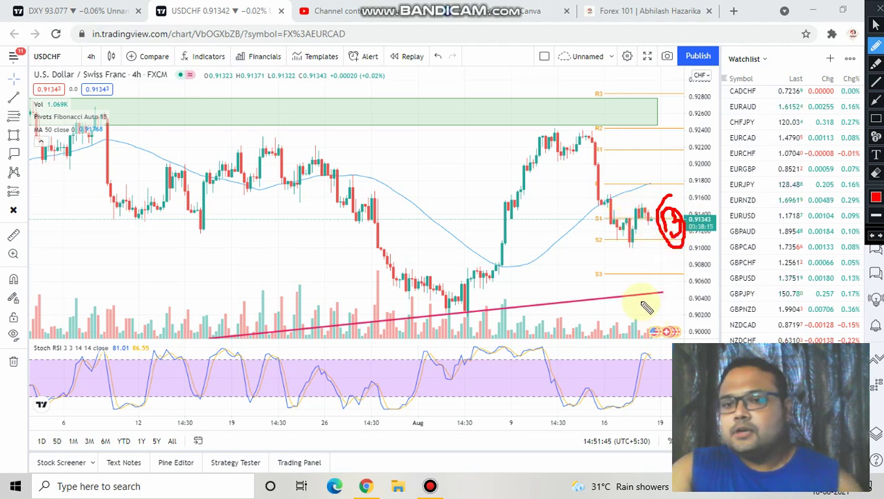
pyautogui.moveTo(644, 314)
pyautogui.mouseDown()
pyautogui.moveTo(635, 319)
pyautogui.moveTo(667, 315)
pyautogui.mouseUp()
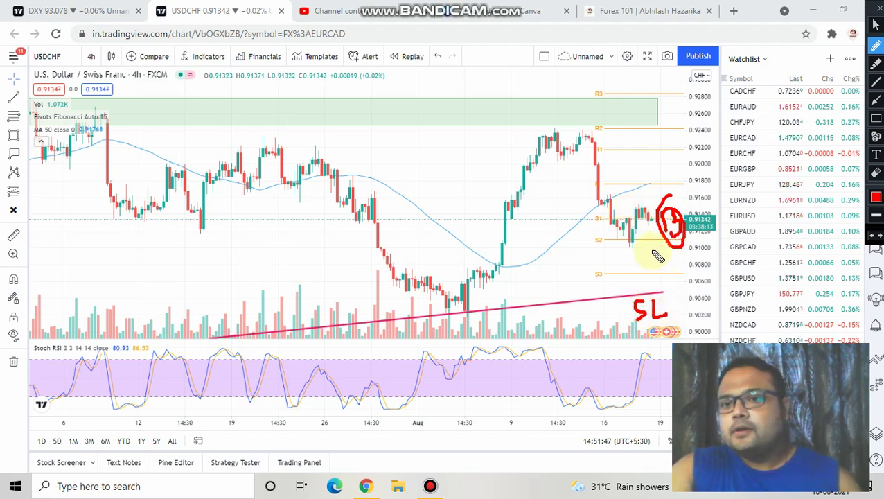
pyautogui.moveTo(646, 232); pyautogui.dragTo(649, 282)
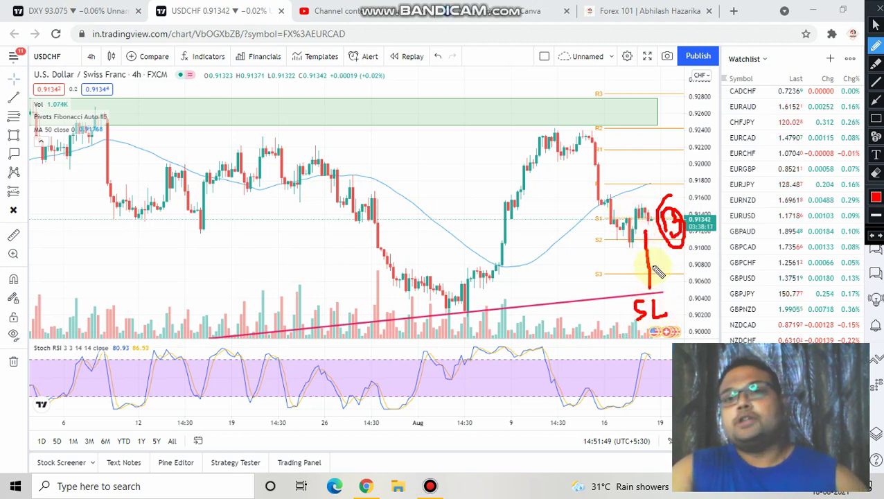
pyautogui.moveTo(601, 216)
pyautogui.mouseDown()
pyautogui.moveTo(594, 229)
pyautogui.moveTo(603, 223)
pyautogui.mouseUp()
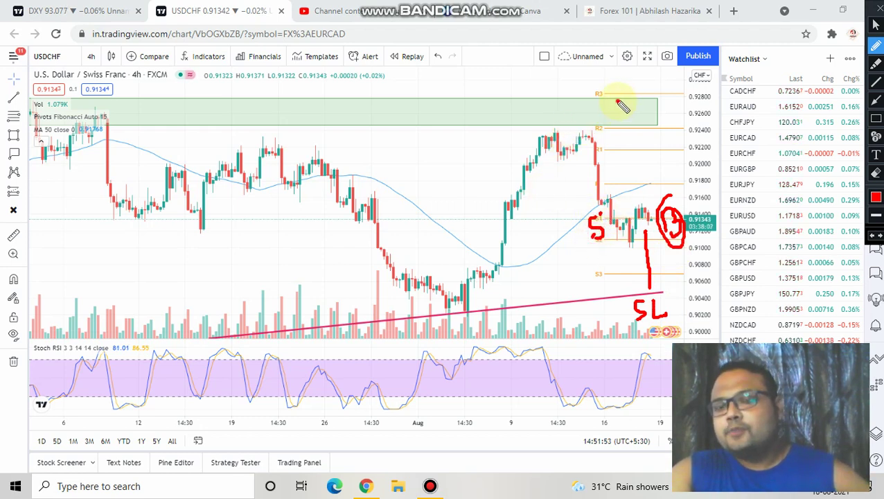
pyautogui.moveTo(635, 126); pyautogui.dragTo(635, 125)
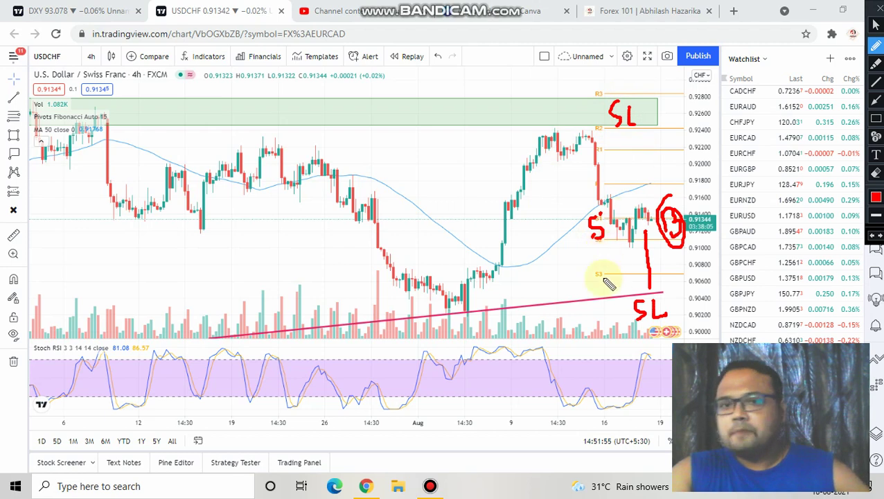
pyautogui.moveTo(591, 302)
pyautogui.mouseDown()
pyautogui.moveTo(602, 316)
pyautogui.moveTo(624, 303)
pyautogui.mouseUp()
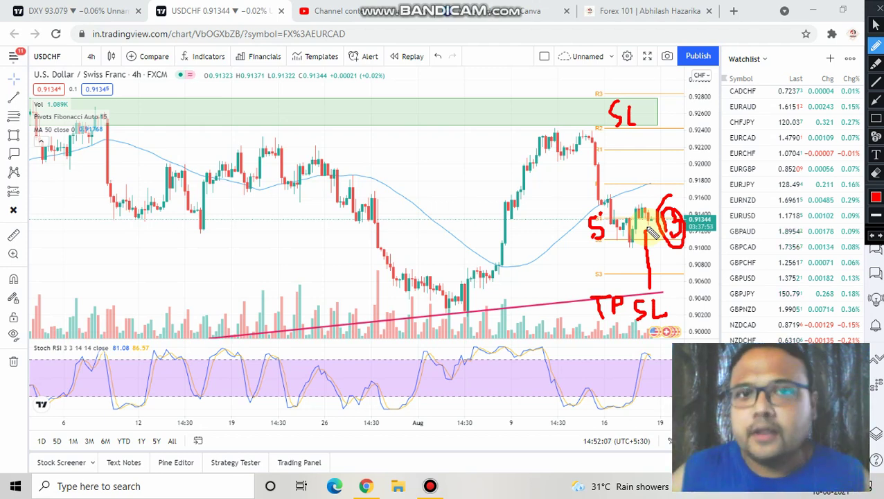
# Step: Write 'Avoid' in red over the August swing and encircle it with a big loop
pyautogui.moveTo(258, 339)
pyautogui.mouseDown()
pyautogui.moveTo(248, 232)
pyautogui.moveTo(303, 304)
pyautogui.moveTo(293, 284)
pyautogui.moveTo(380, 230)
pyautogui.moveTo(384, 251)
pyautogui.moveTo(445, 160)
pyautogui.moveTo(477, 228)
pyautogui.mouseUp()
pyautogui.moveTo(379, 327)
pyautogui.mouseDown()
pyautogui.moveTo(398, 317)
pyautogui.moveTo(305, 134)
pyautogui.moveTo(266, 256)
pyautogui.moveTo(407, 325)
pyautogui.mouseUp()
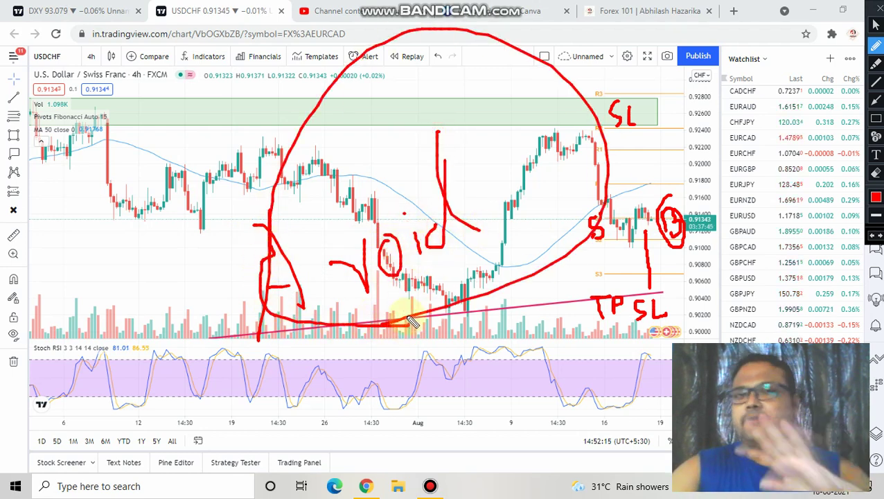